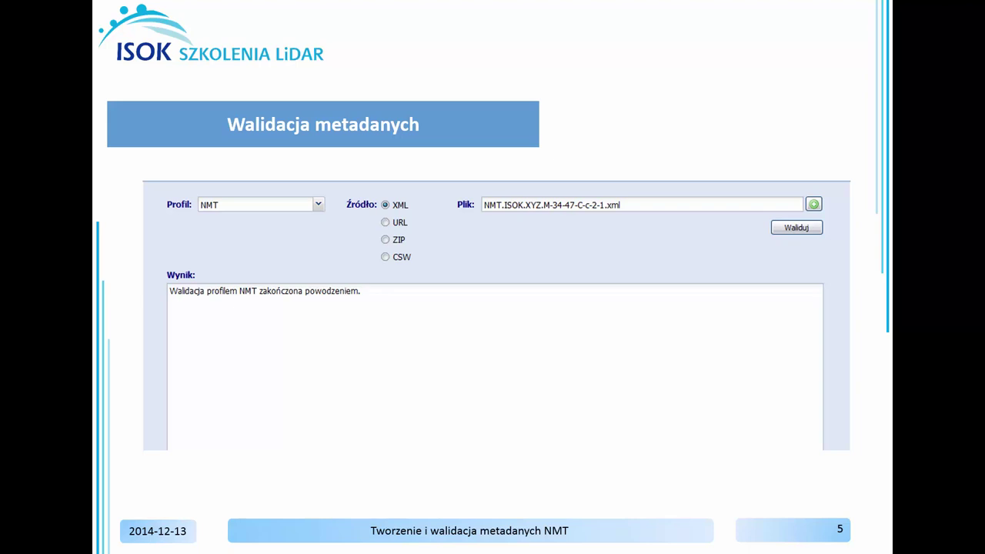
Advance the ISOK Szkolenia LiDAR deck to the next slide, on editing metadata.
key("Right")
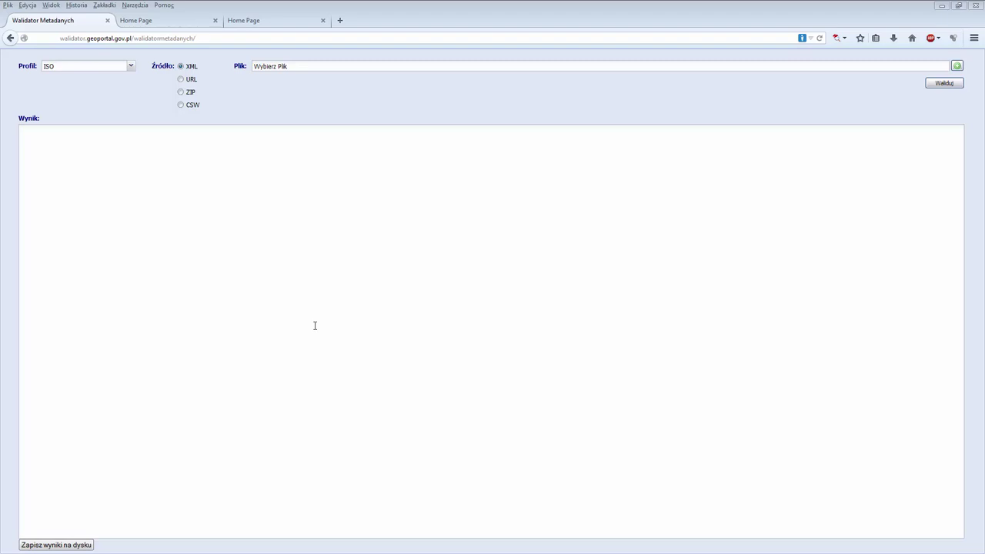
Validate NMT.ISOK.XYZ.M-34-47-C-c-2-1.xml against the NMT profile, then go to the editor tab.
left_click(130, 71)
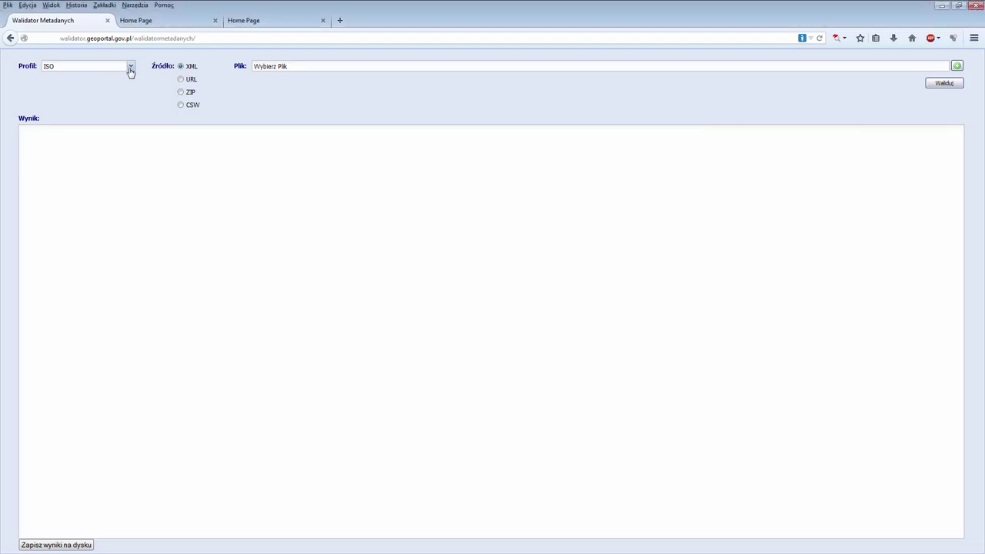
left_click(94, 125)
left_click(957, 65)
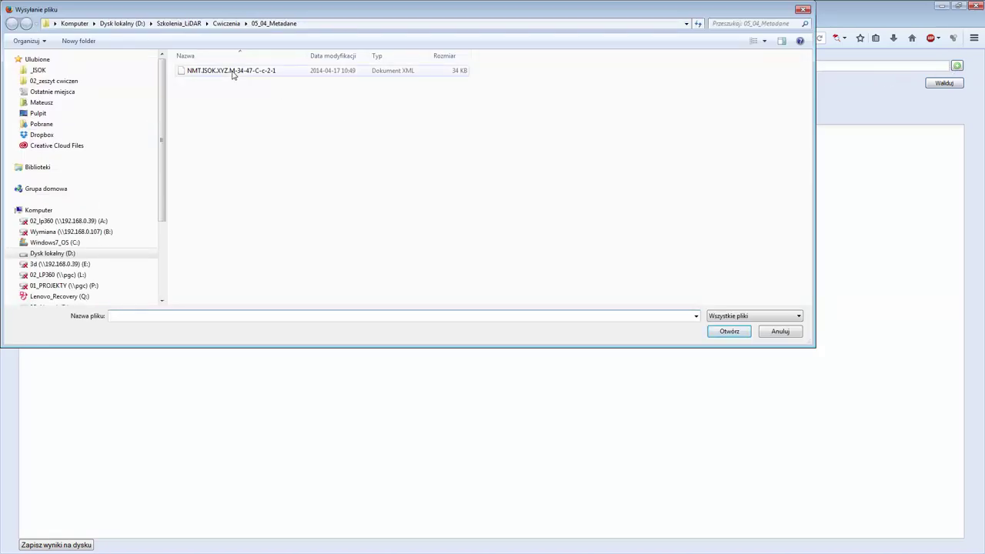
left_click(232, 72)
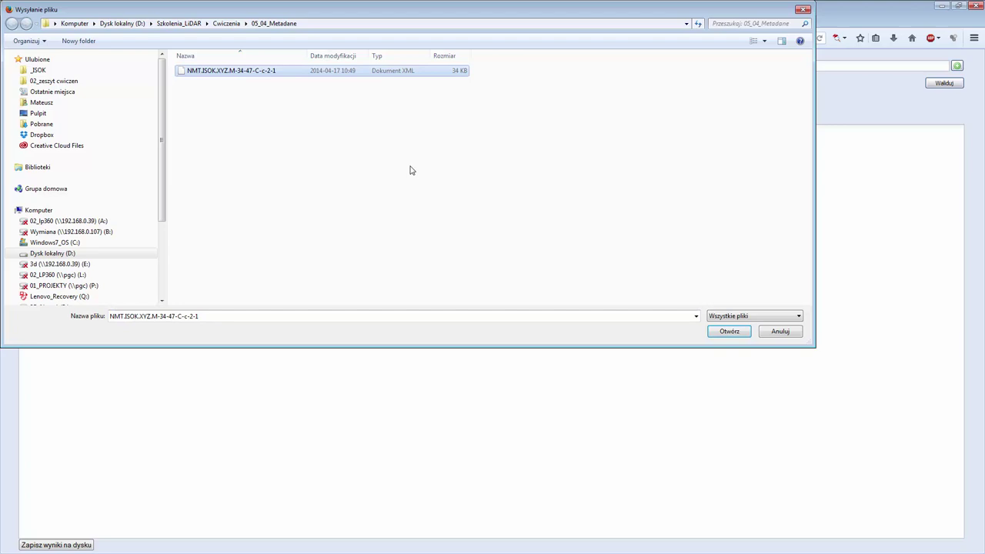
left_click(729, 332)
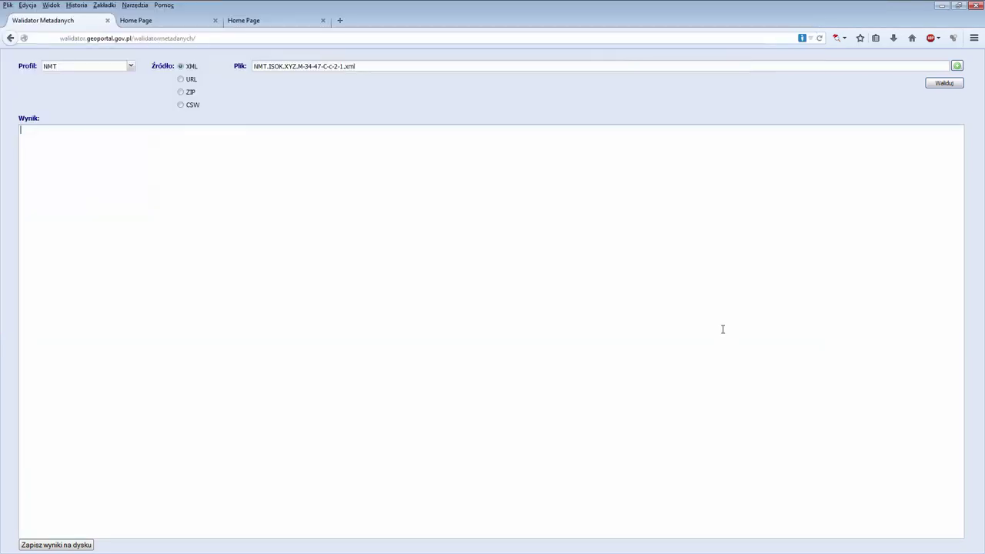
left_click(944, 90)
left_click(943, 90)
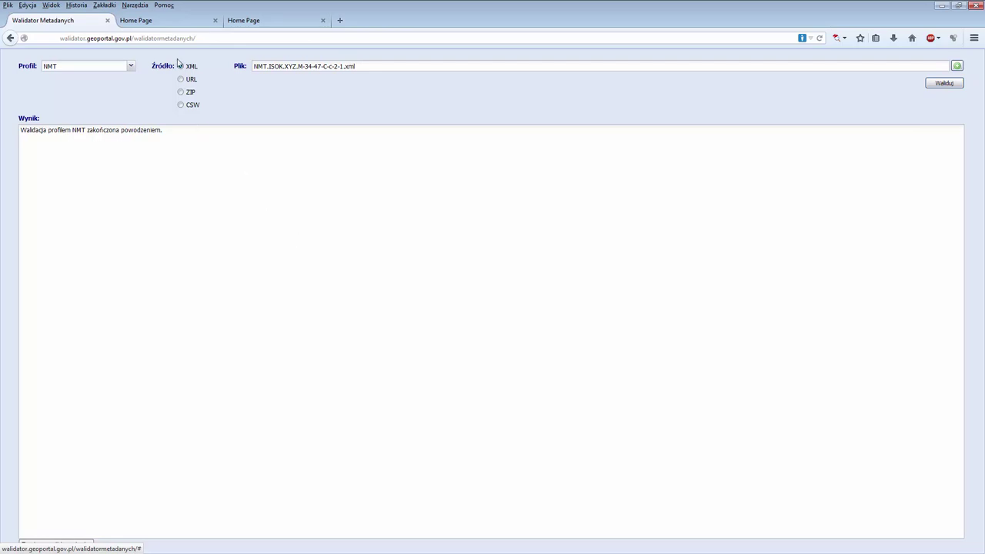
left_click(163, 25)
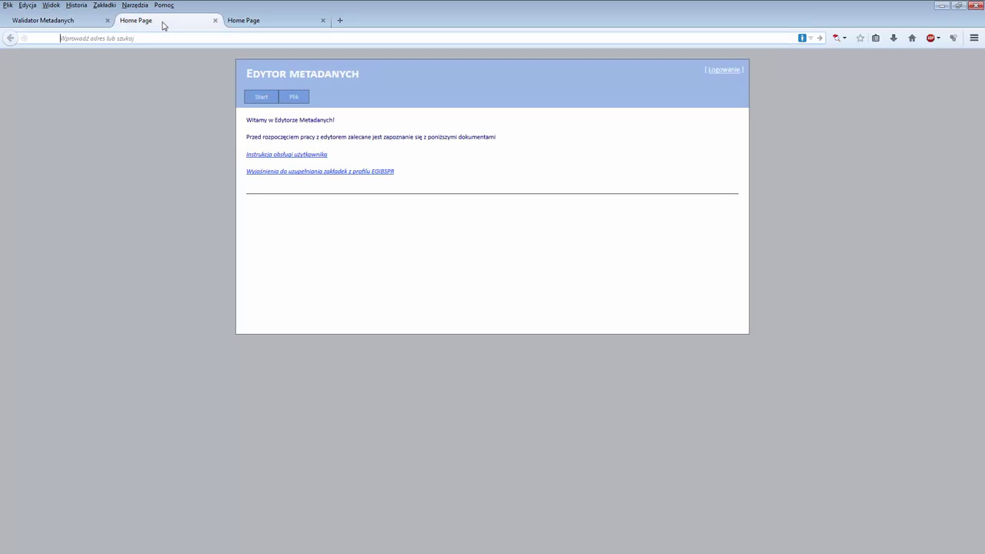
Load NMT.ISOK.XYZ.M-34-47-C-c-2-1.xml via Plik > Wczytaj using the NMT profile.
mouse_move(287, 101)
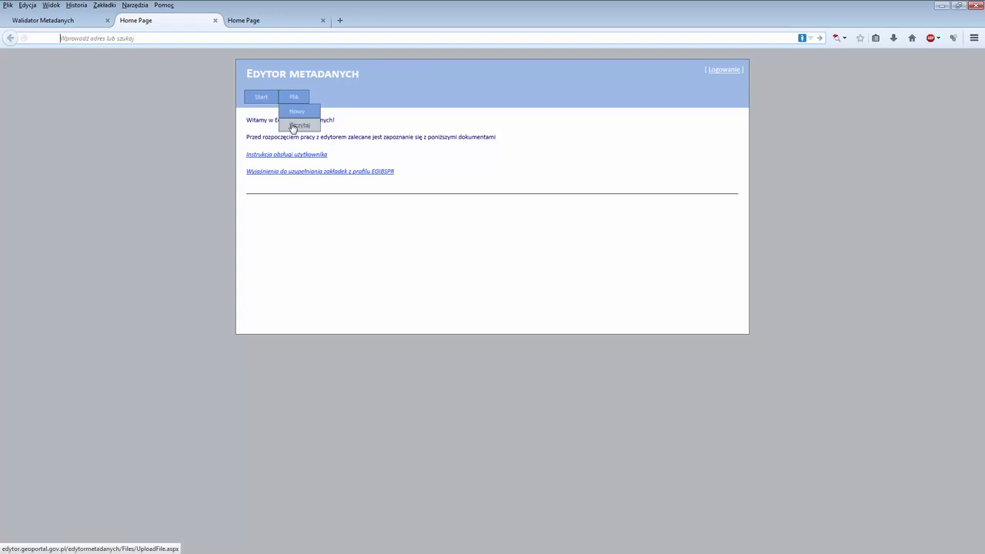
left_click(292, 127)
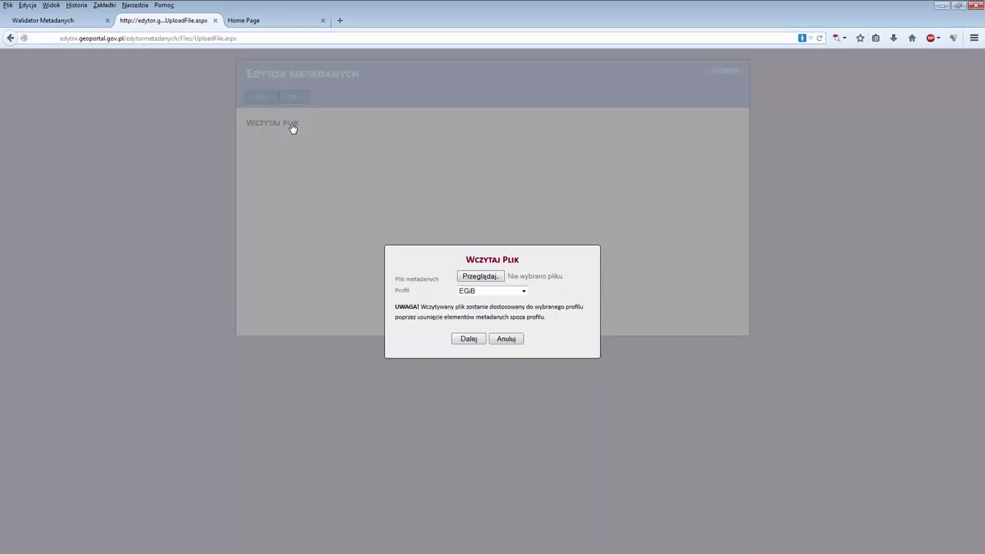
left_click(490, 280)
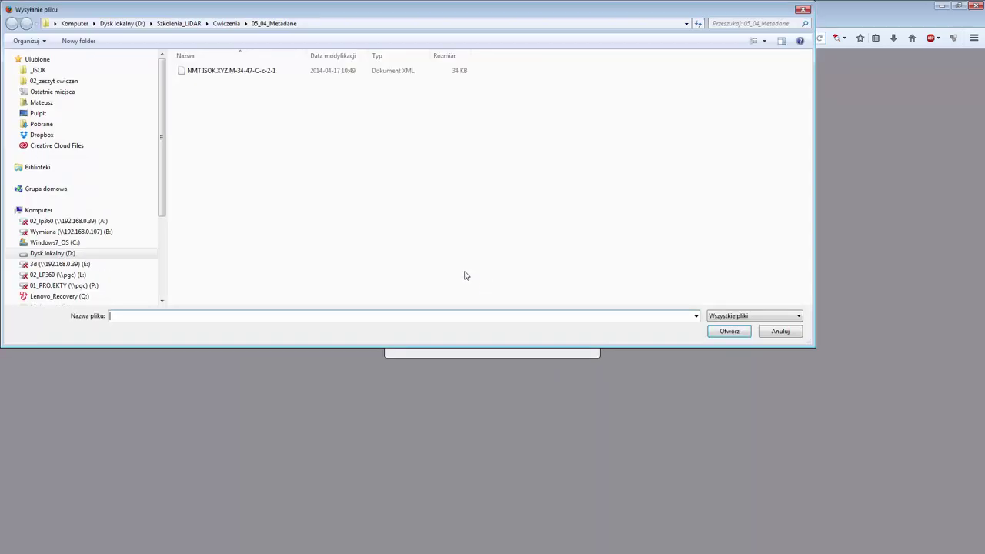
left_click(206, 70)
left_click(729, 331)
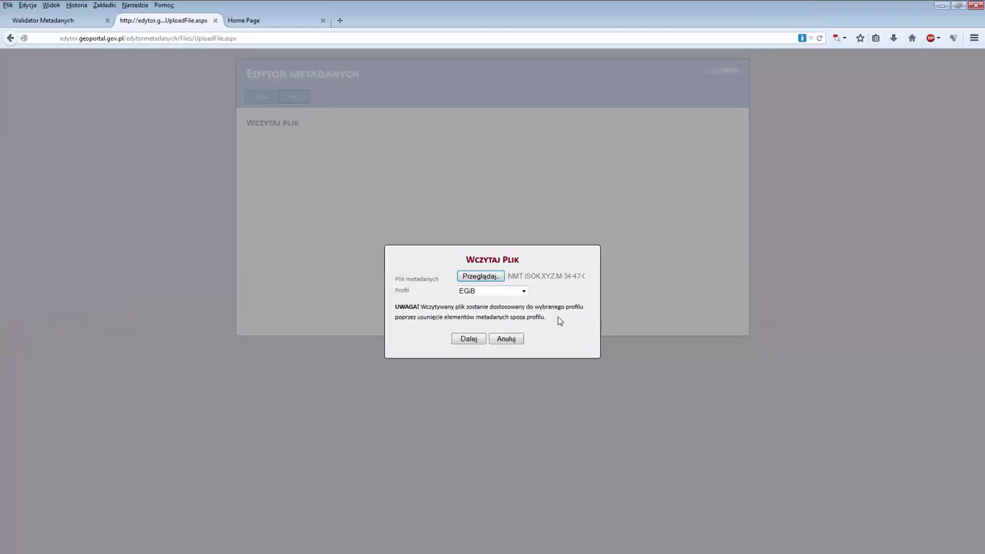
left_click(496, 293)
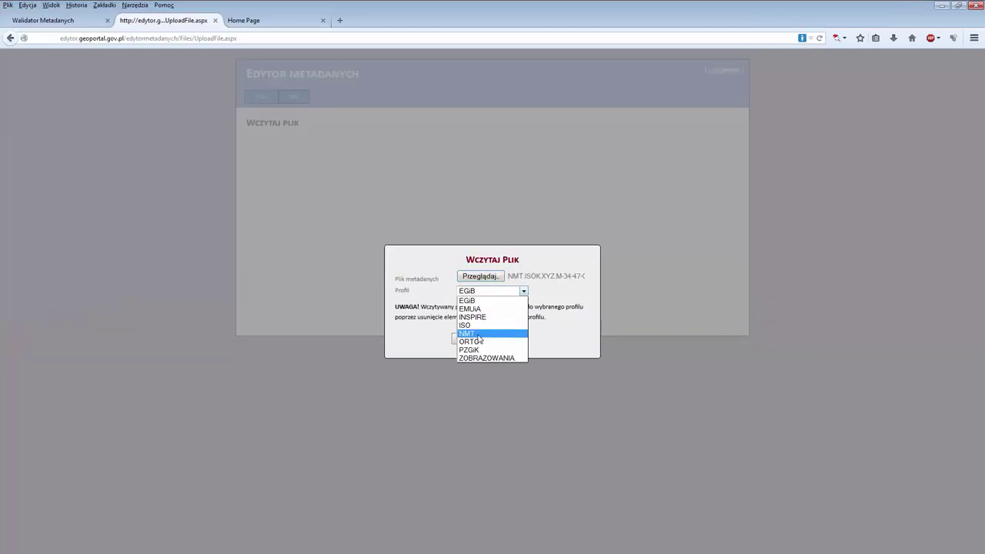
left_click(478, 336)
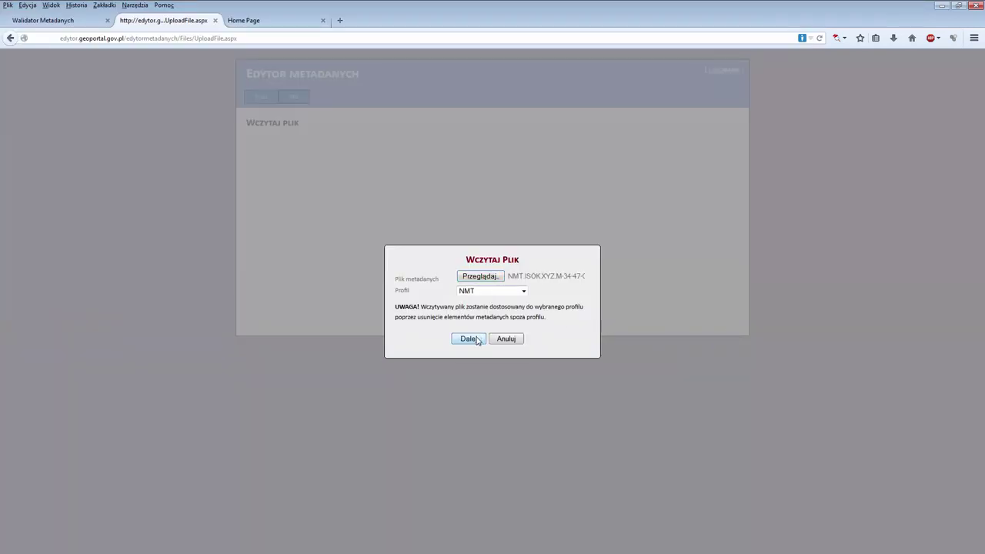
left_click(476, 340)
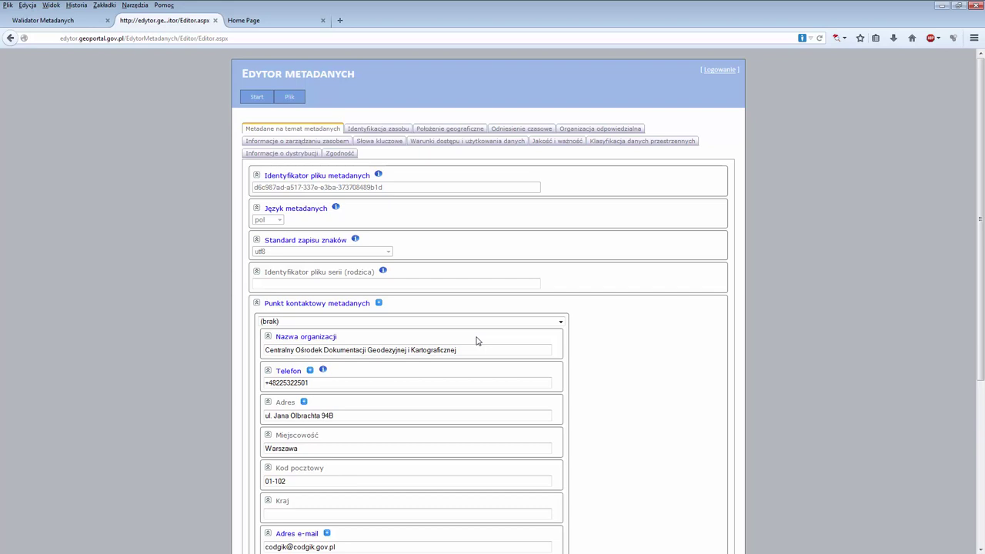
left_click(281, 130)
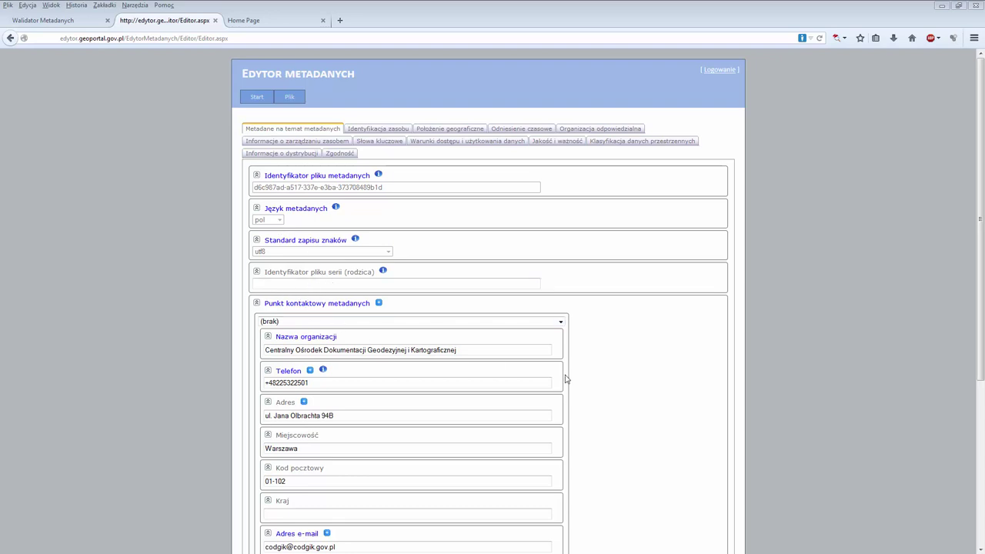
scroll(685, 401, "down", 5)
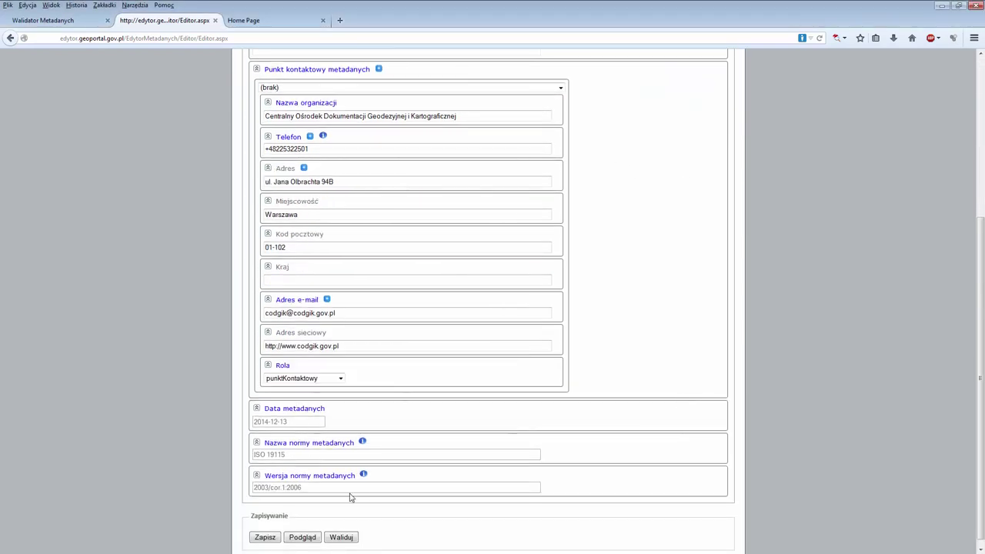
scroll(577, 433, "up", 5)
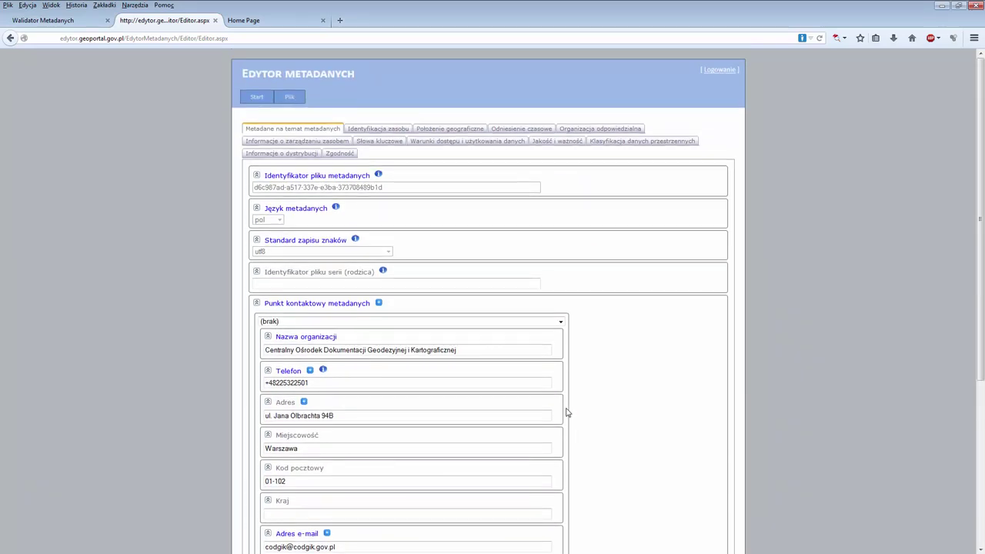
Browse the Identyfikacja zasobu, Położenie geograficzne, Odniesienie czasowe and Organizacja odpowiedzialna sections.
left_click(379, 129)
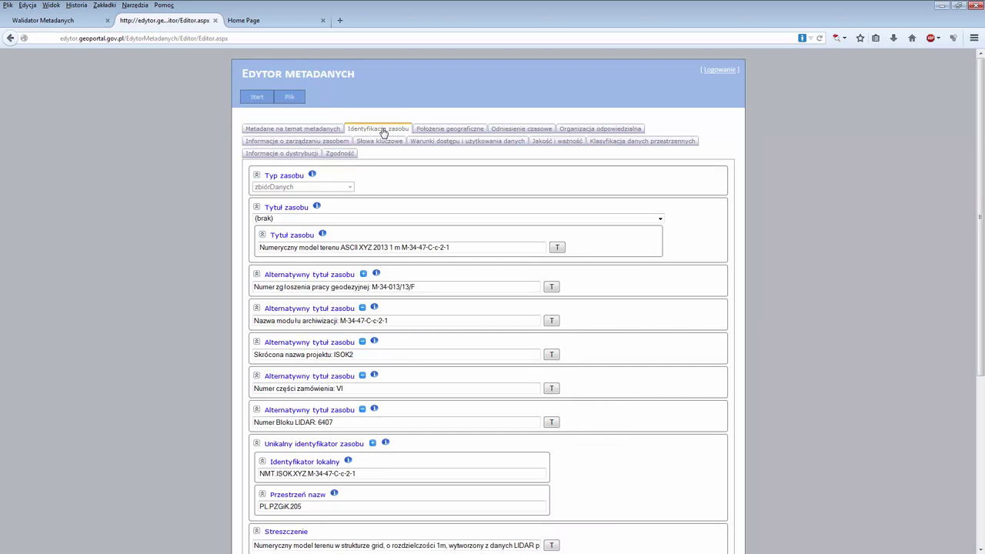
left_click(425, 130)
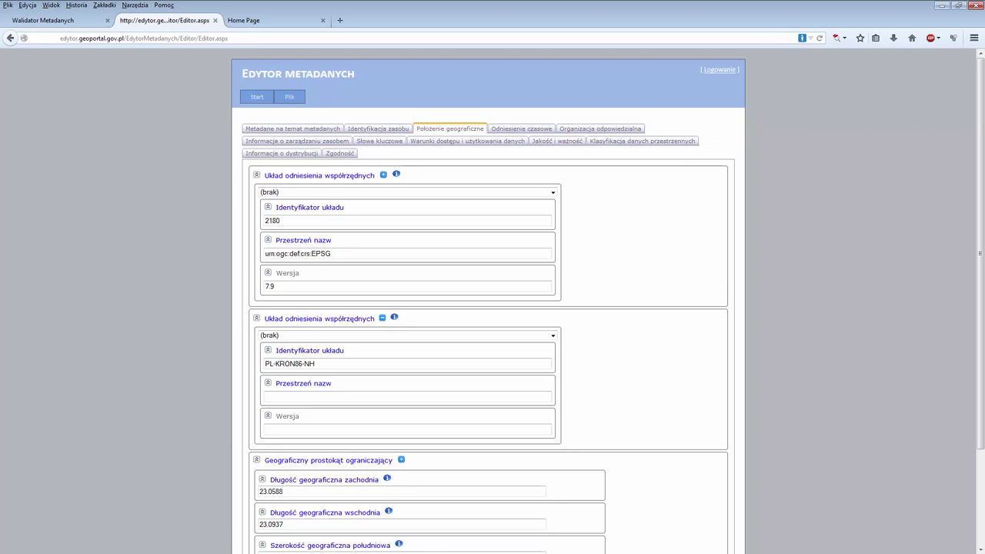
left_click(525, 130)
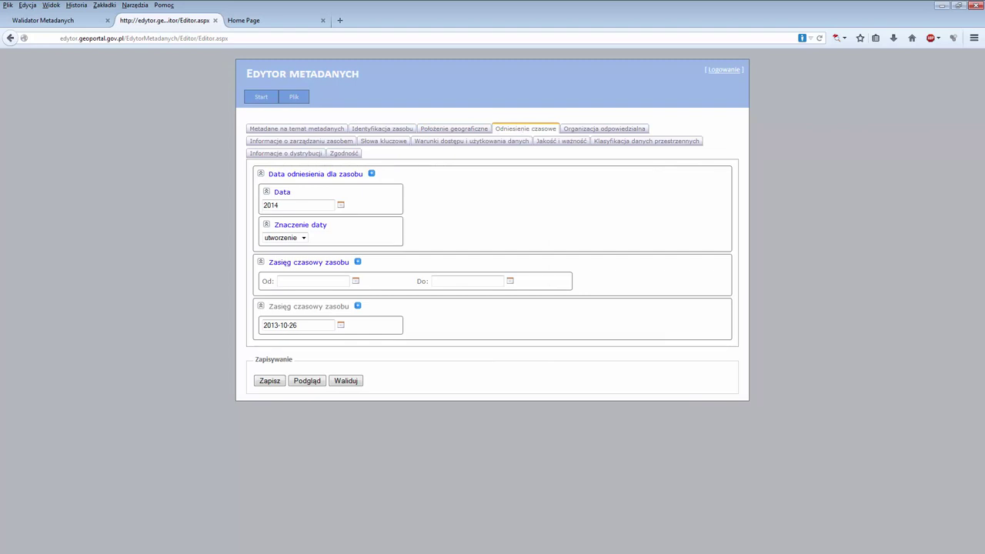
left_click(590, 132)
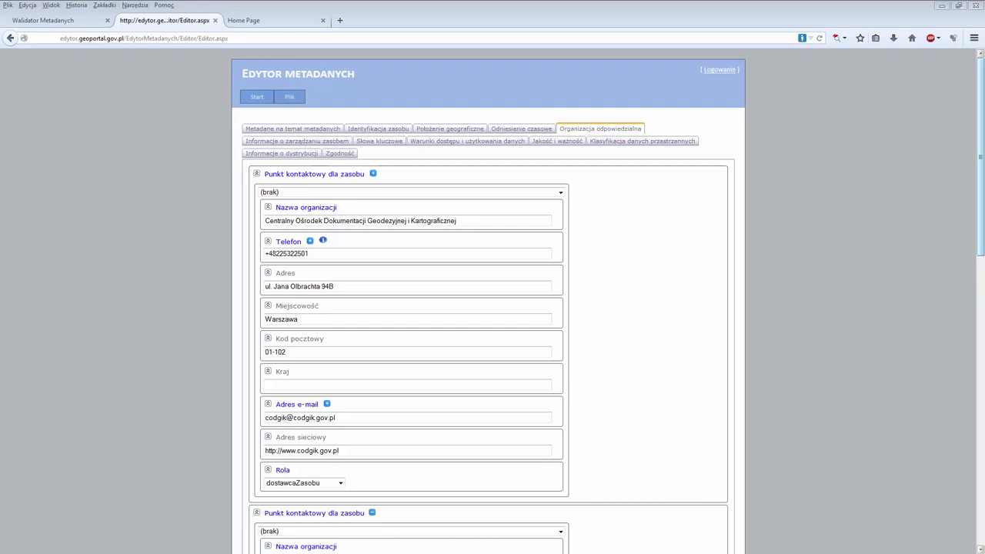
Page through maintenance, keywords, access, quality, classification, distribution and Zgodność sections.
left_click(316, 146)
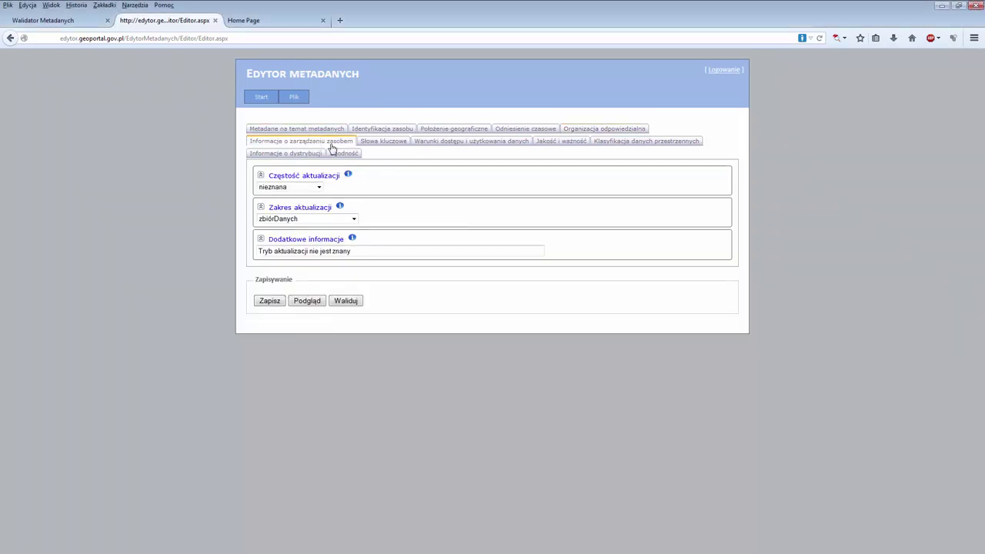
left_click(382, 144)
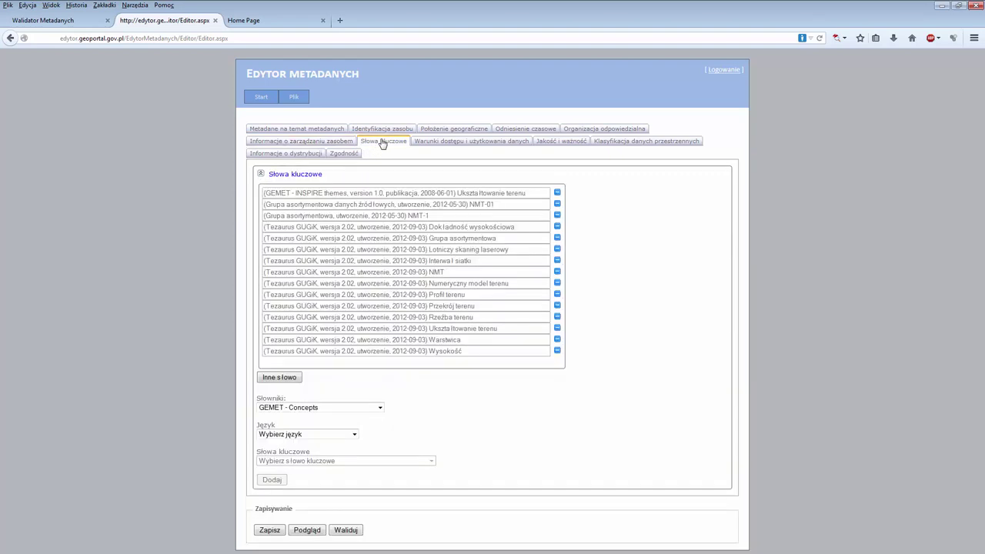
left_click(443, 148)
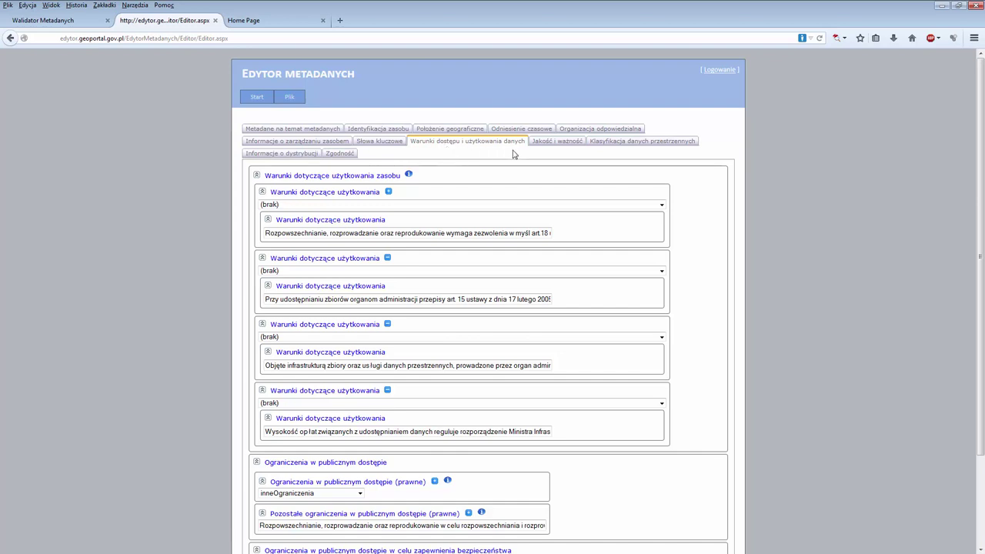
left_click(541, 142)
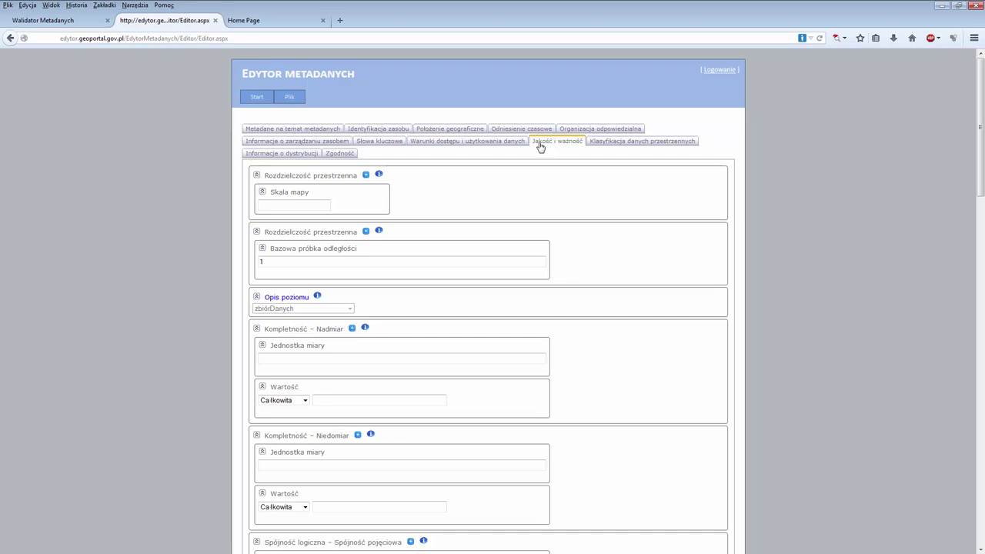
left_click(599, 146)
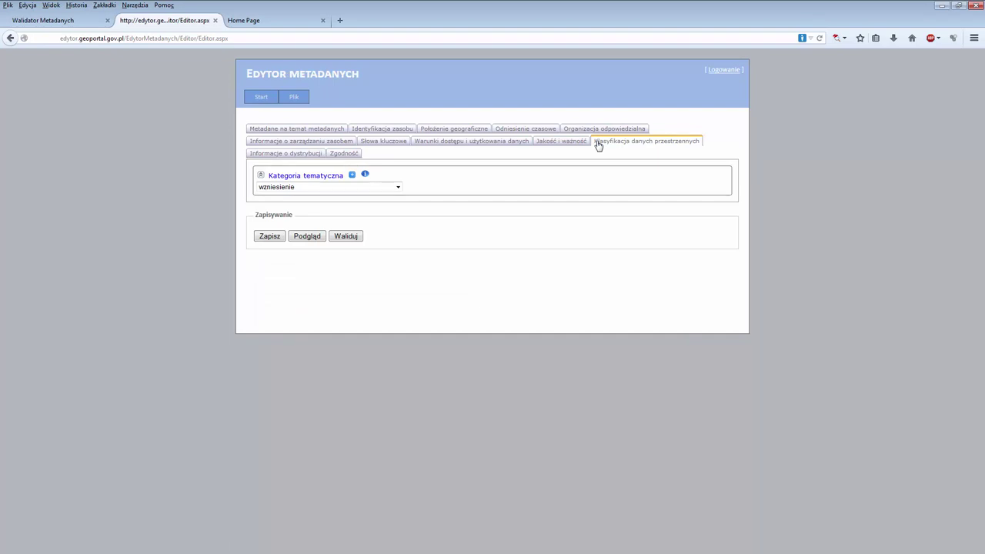
left_click(284, 157)
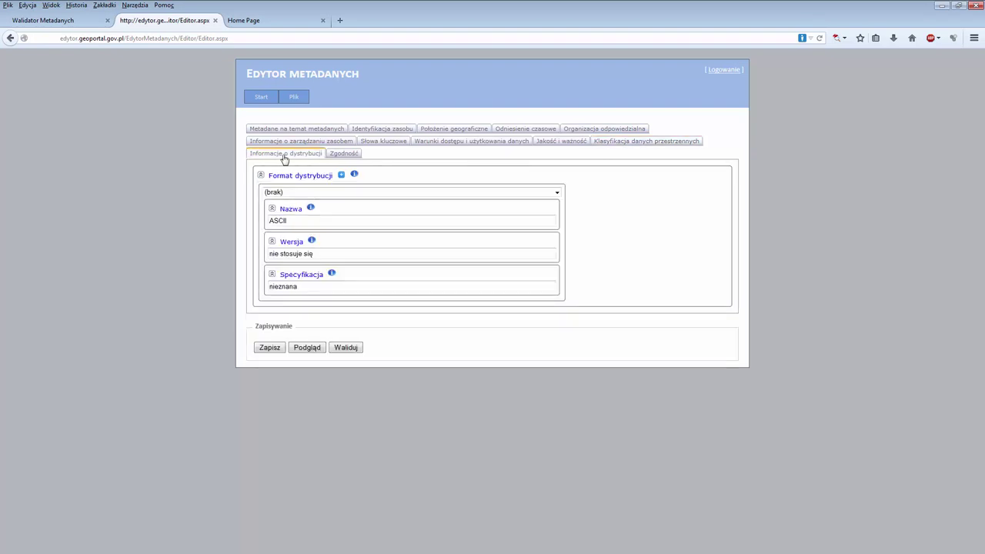
left_click(341, 157)
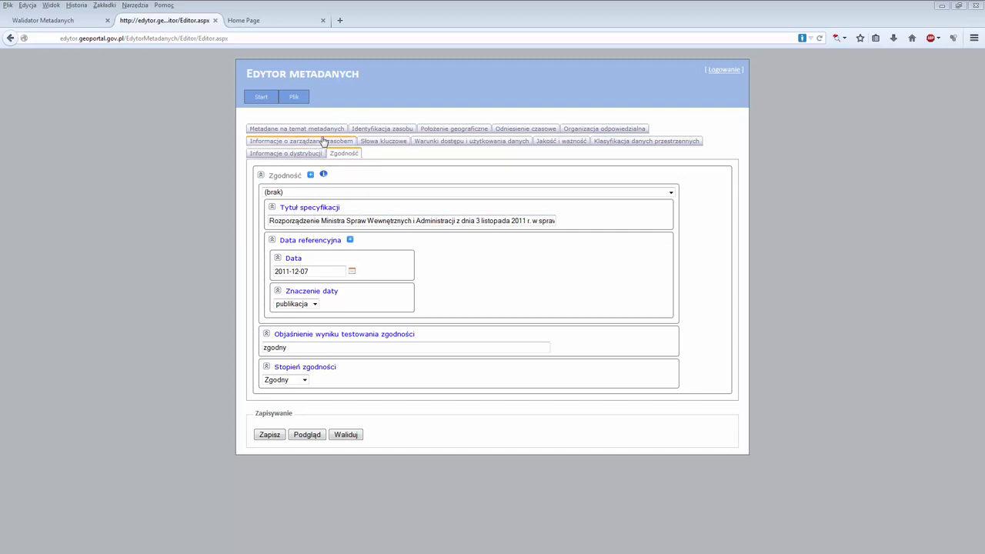
Create a blank record with Plik > Nowy using the NMT profile.
left_click(273, 23)
mouse_move(293, 98)
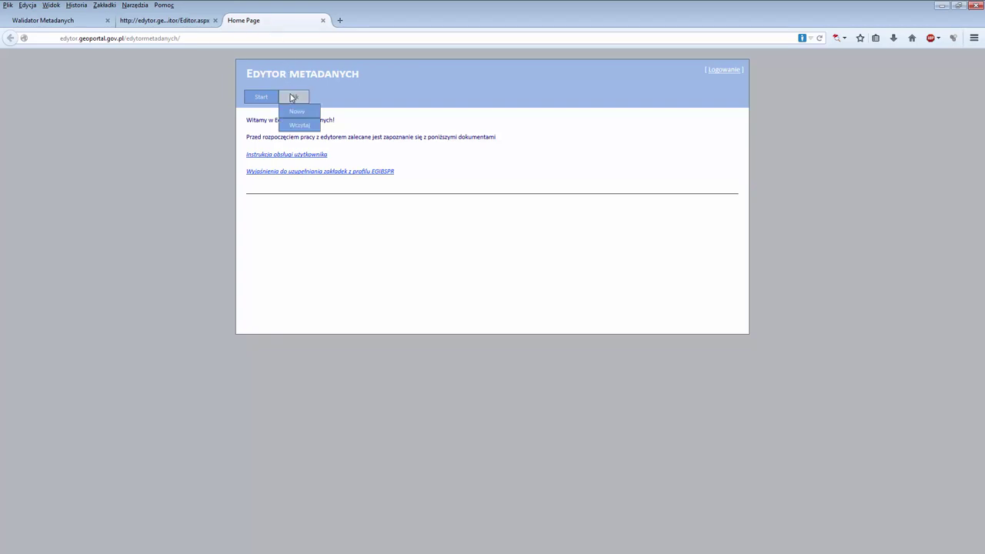
left_click(288, 112)
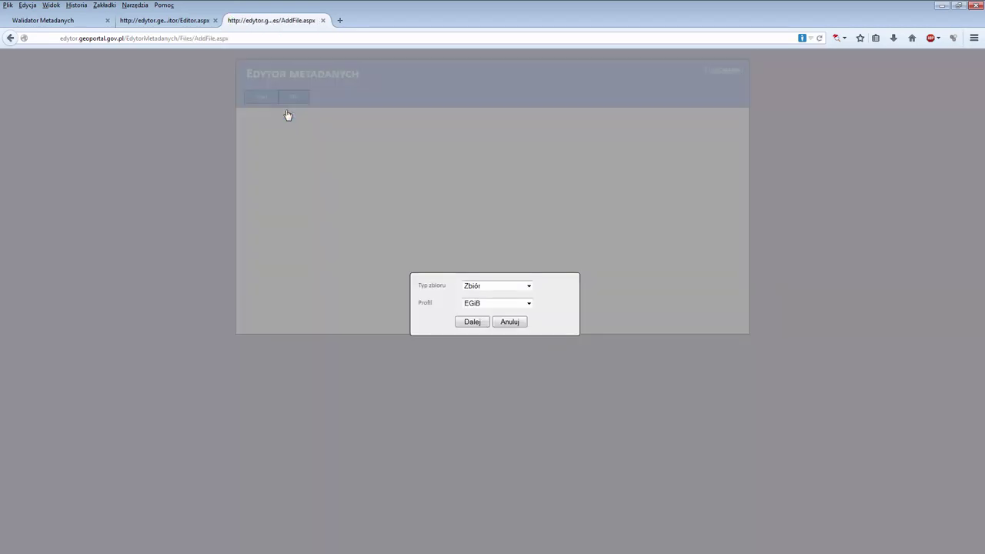
left_click(475, 304)
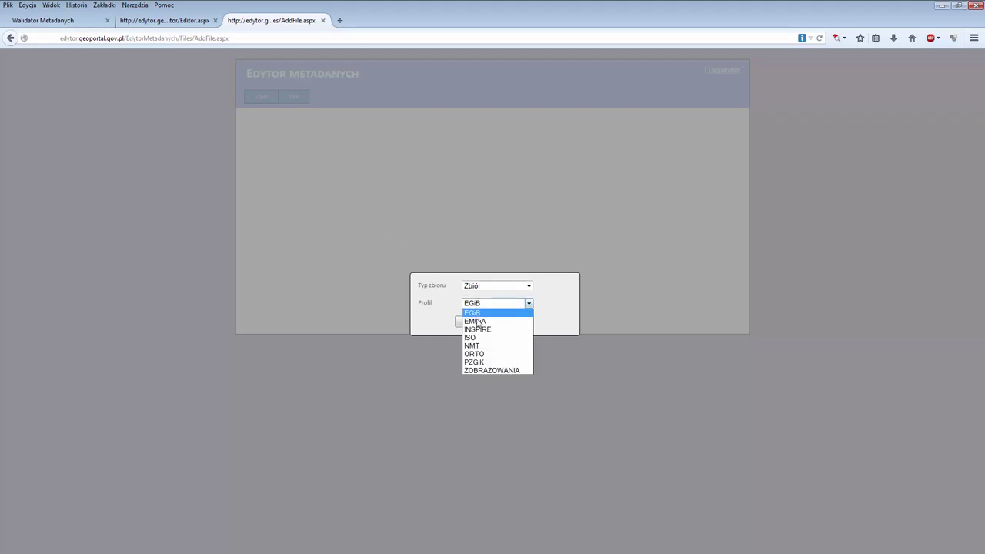
left_click(474, 346)
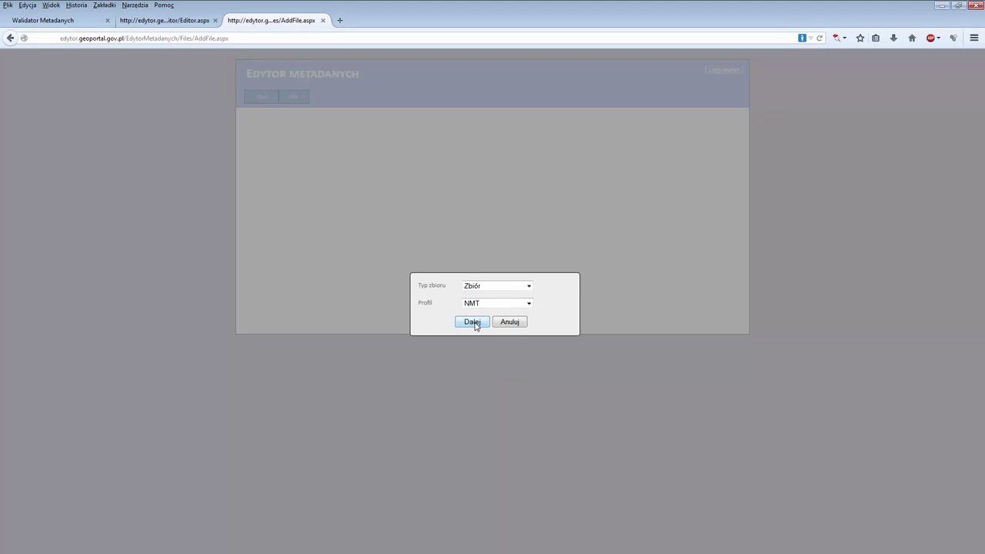
left_click(474, 322)
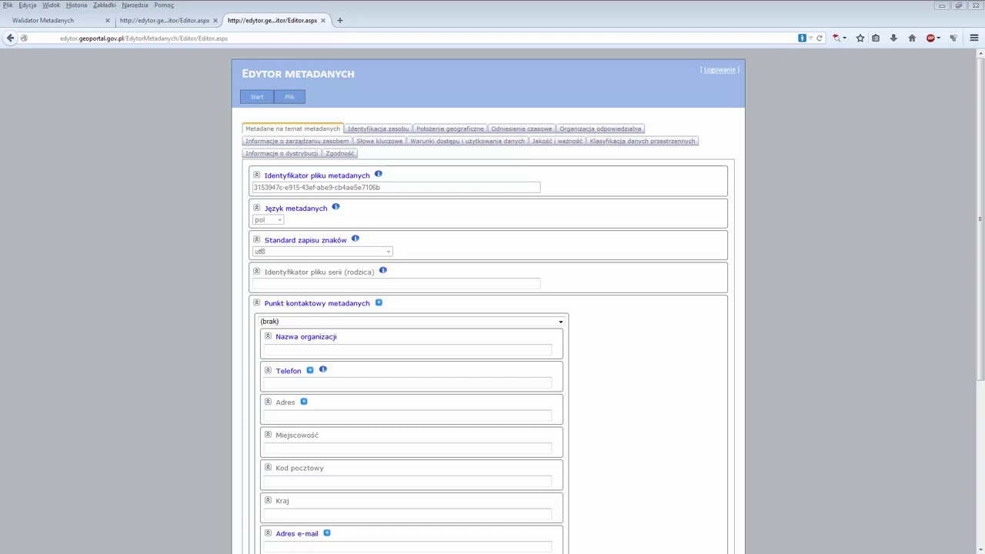
Enter organisation ProGeaConsulting, the contact's phone number and e-mail address in Punkt kontaktowy metadanych.
left_click(327, 351)
type("ProG")
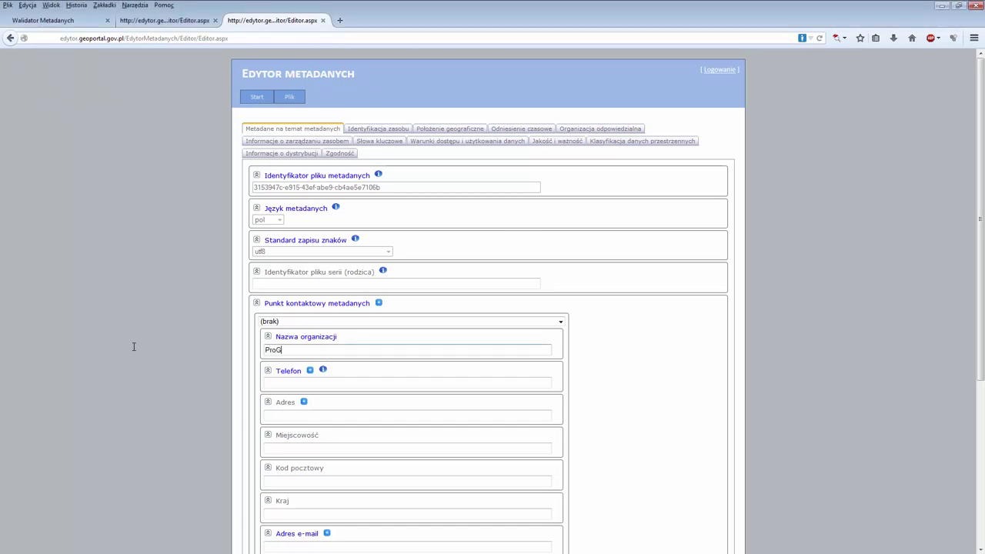
type("eaConsulting")
left_click(307, 384)
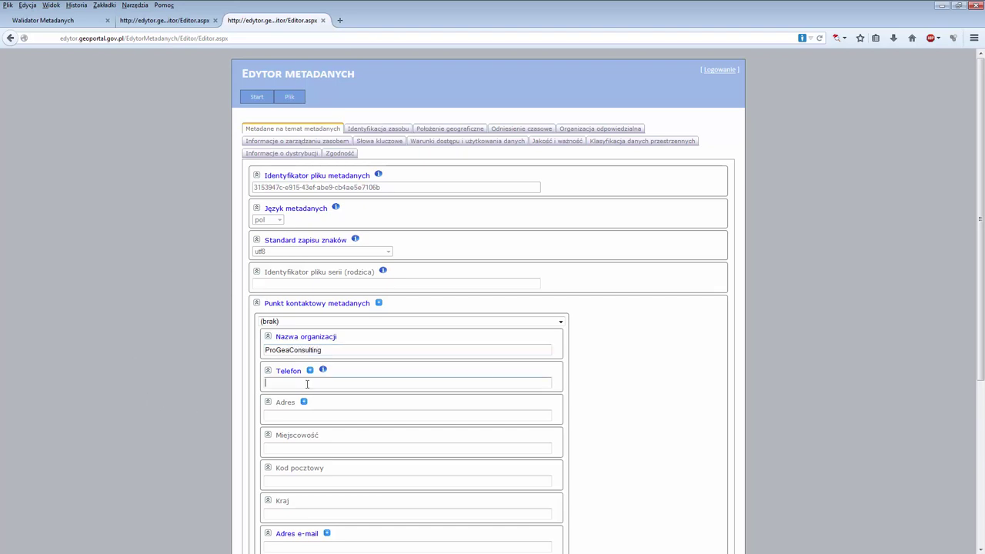
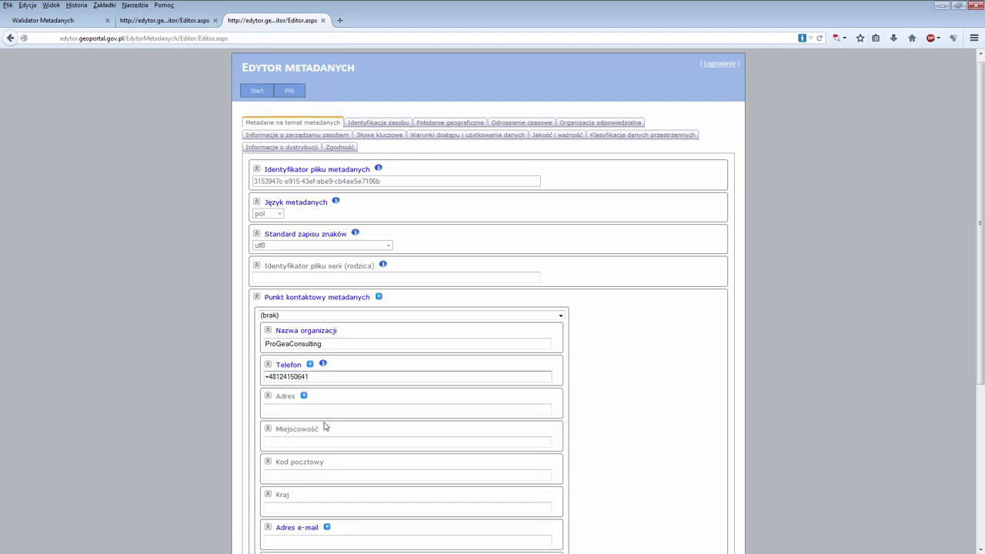
scroll(324, 427, "down", 3)
left_click(313, 435)
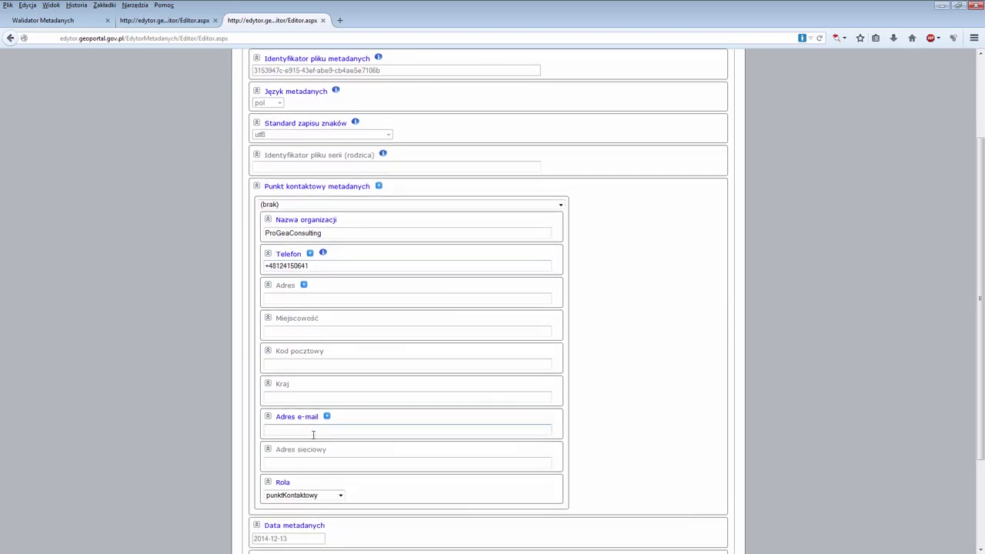
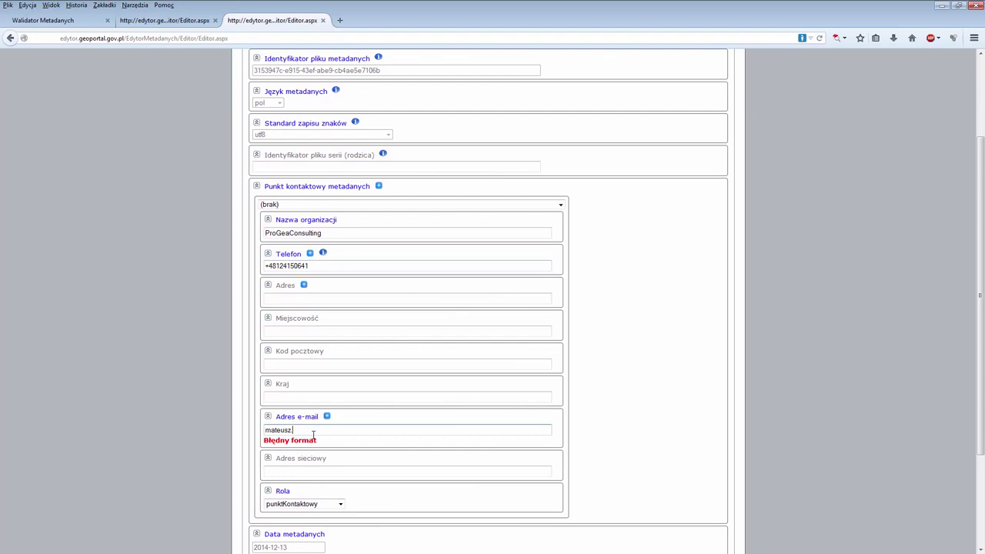
scroll(314, 435, "down", 3)
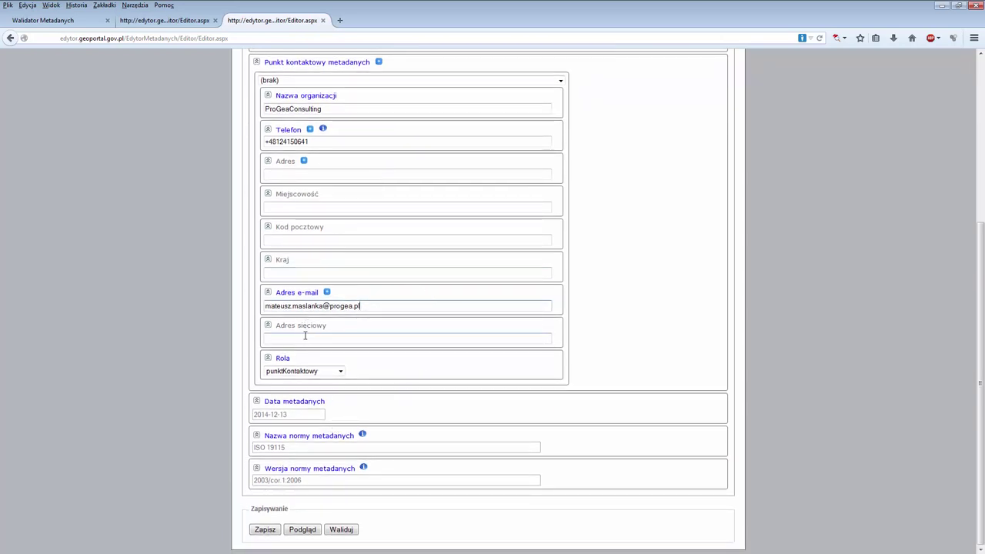
Save the record as an XML file in D:\Szkolenia_LiDAR\Cwiczenia\Robocze.
left_click(272, 531)
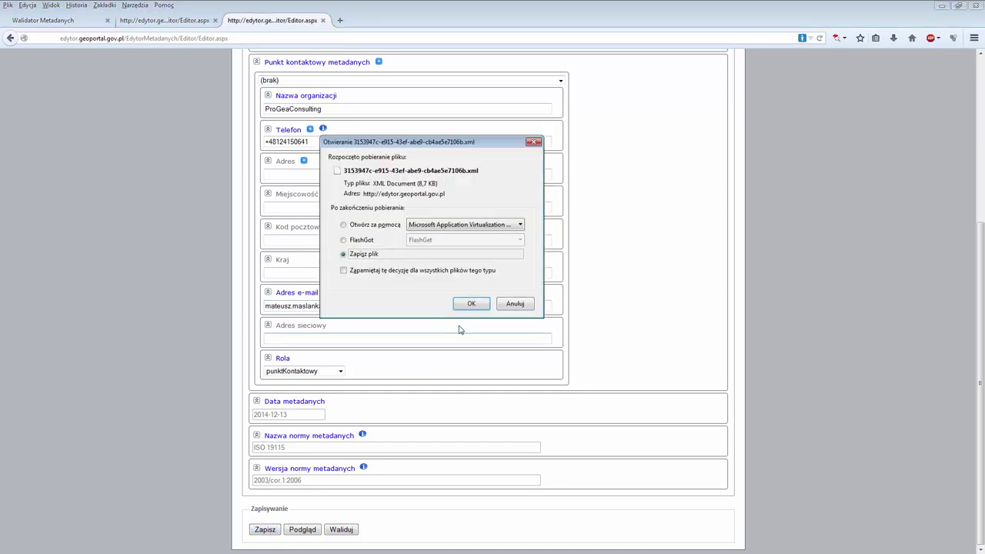
left_click(472, 305)
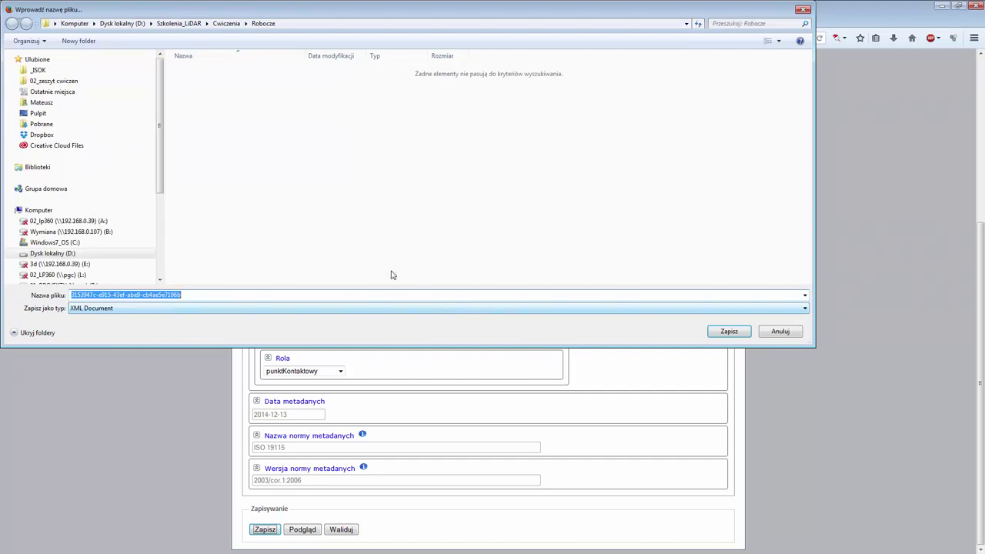
left_click(291, 28)
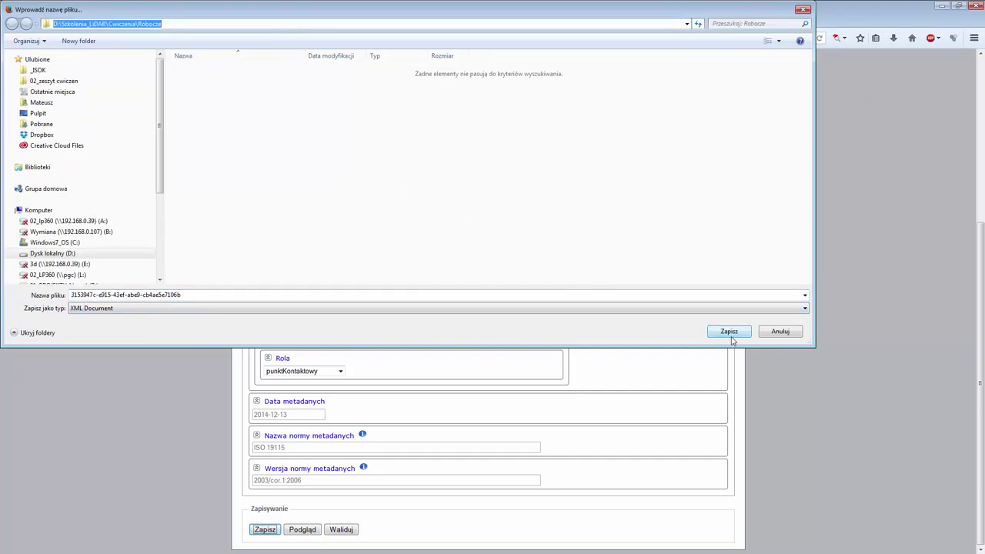
left_click(731, 335)
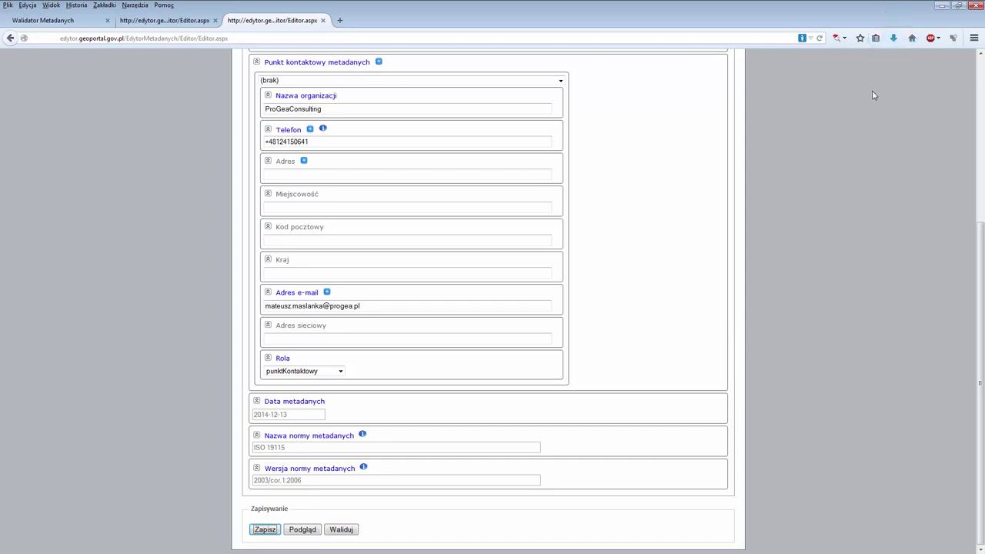
left_click(893, 38)
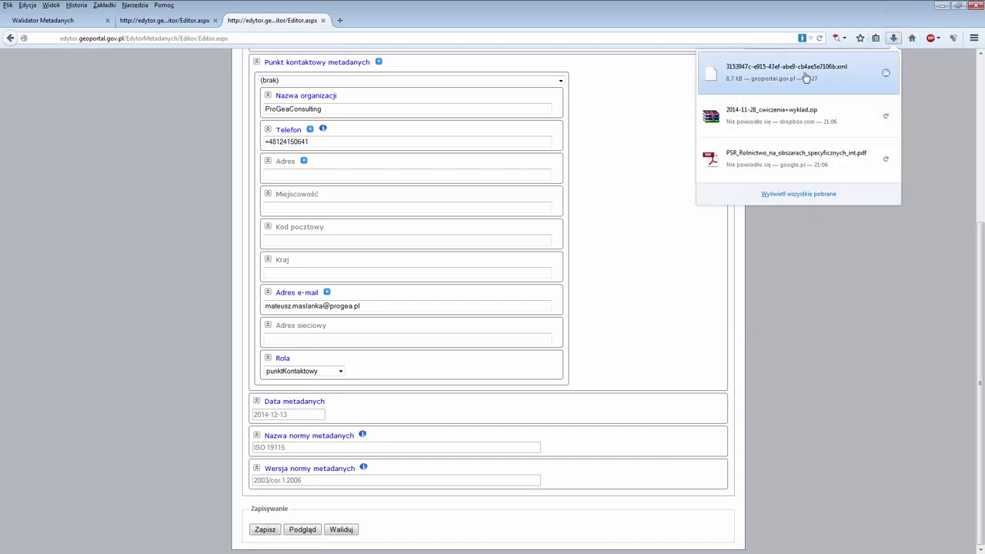
Open 3153947c-e915-43ef-abe9-cb4ae5e7106b.xml in Firefox and highlight organisationName, CI_Telephone and electronicMailAddress.
left_click_drag(807, 77, 342, 21)
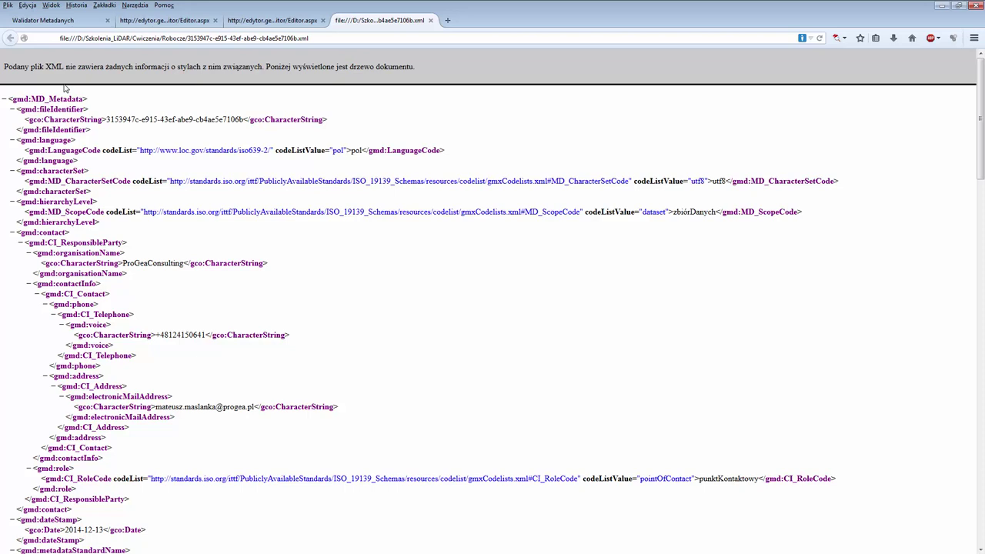
left_click_drag(127, 254, 30, 254)
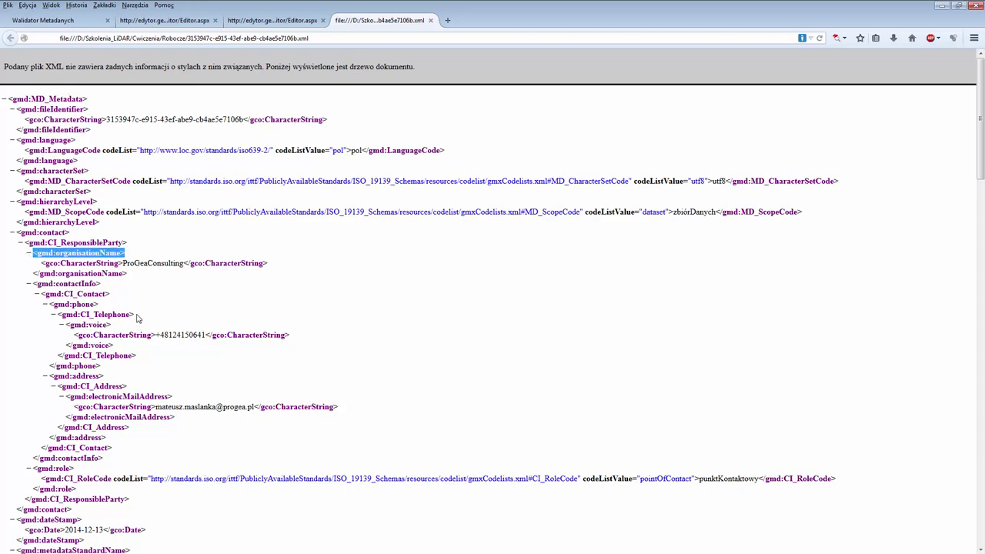
left_click_drag(136, 315, 42, 313)
left_click_drag(185, 397, 65, 397)
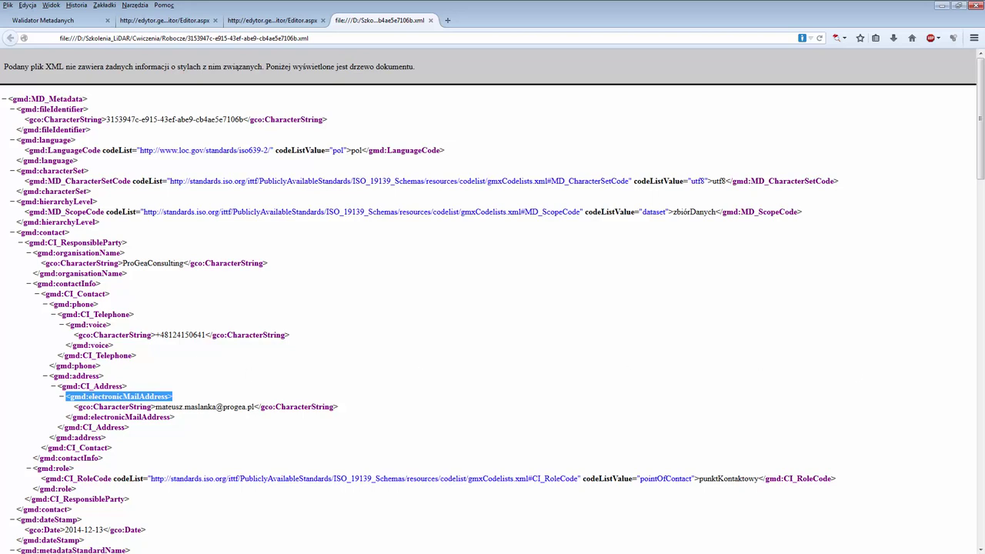
key("alt+Tab")
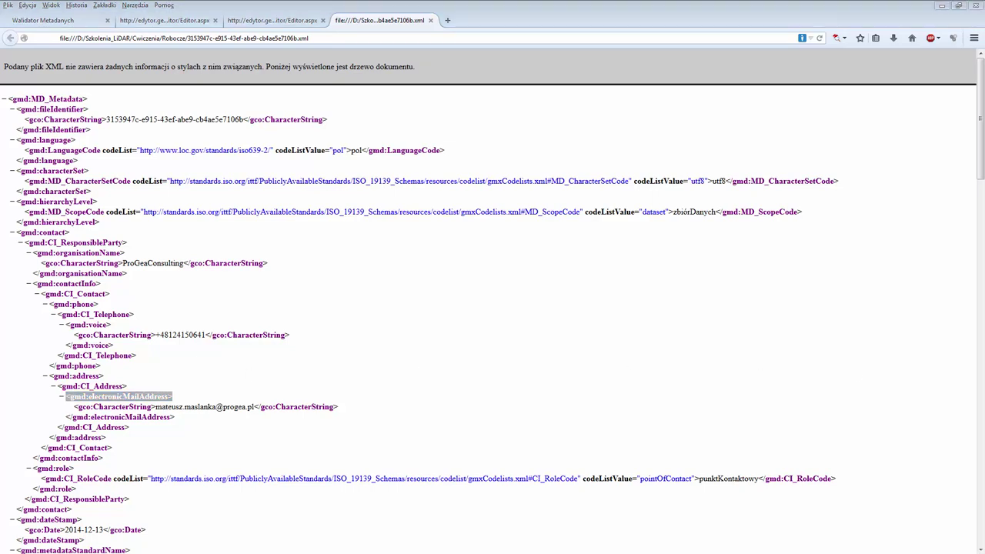